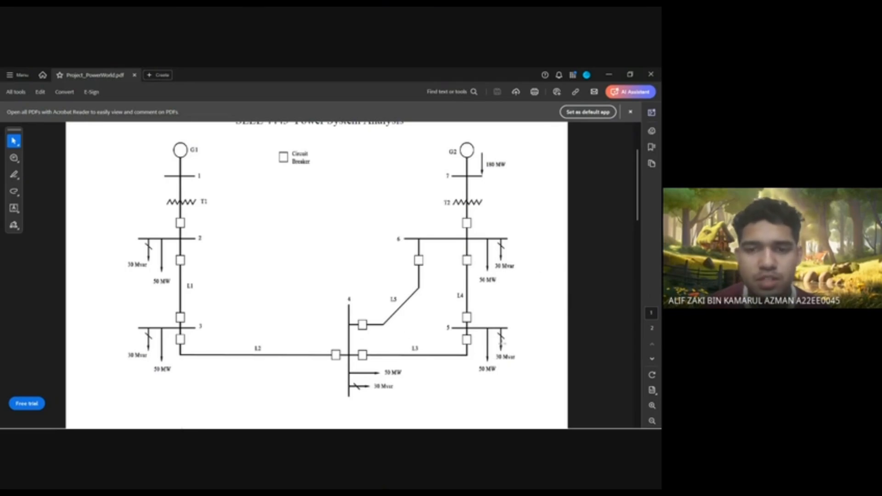
# - Switch to the PowerWorld Simulator one-line diagram and review bus 1's options, including nominal voltage and the System Slack Bus setting
pyautogui.click(378, 419)
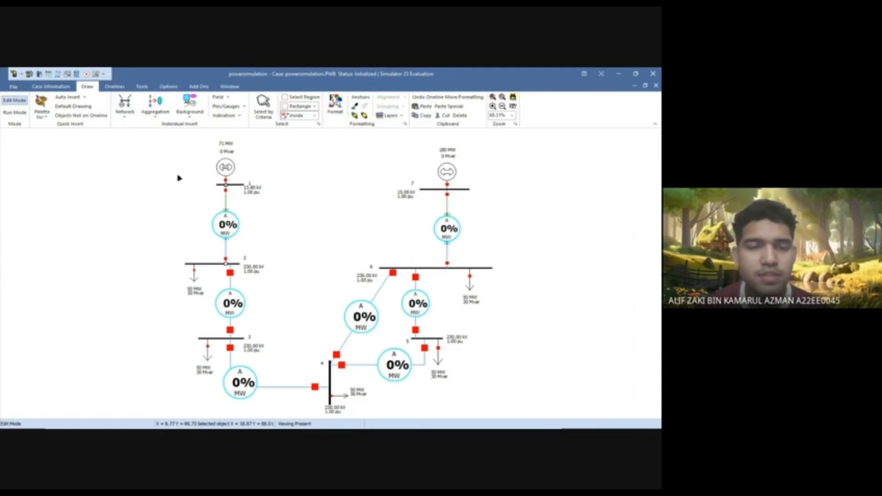
pyautogui.click(125, 112)
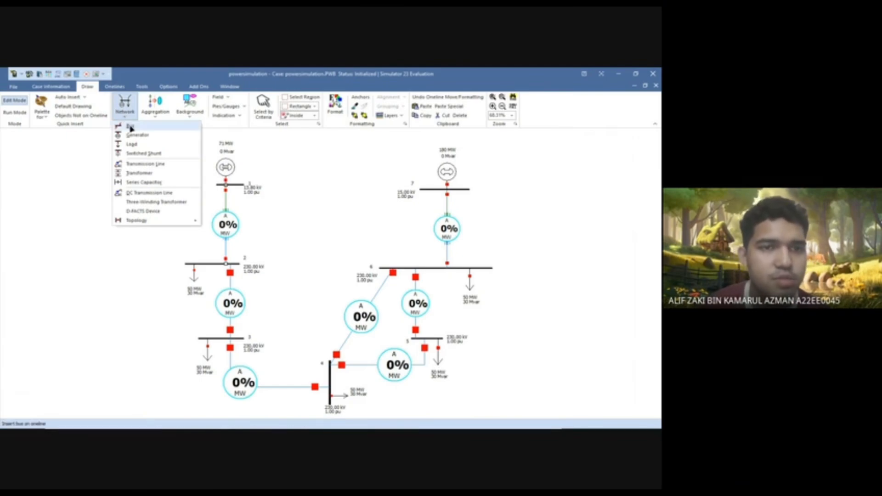
pyautogui.click(285, 183)
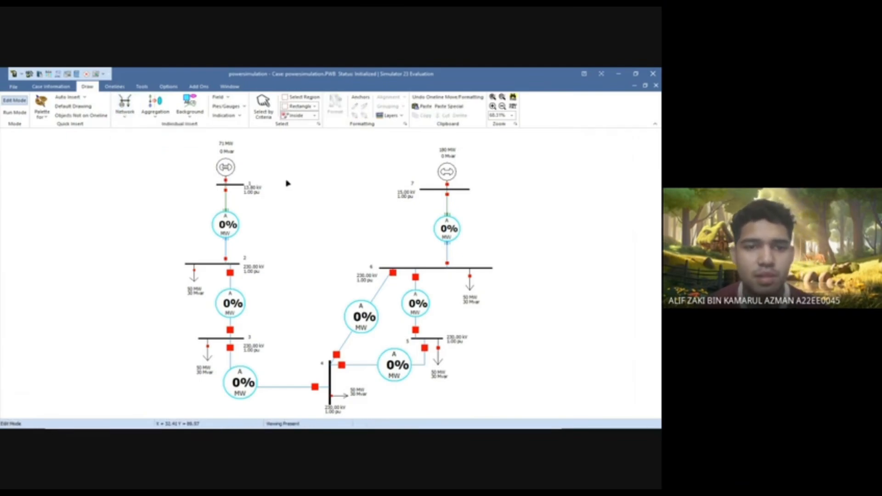
pyautogui.doubleClick(237, 185)
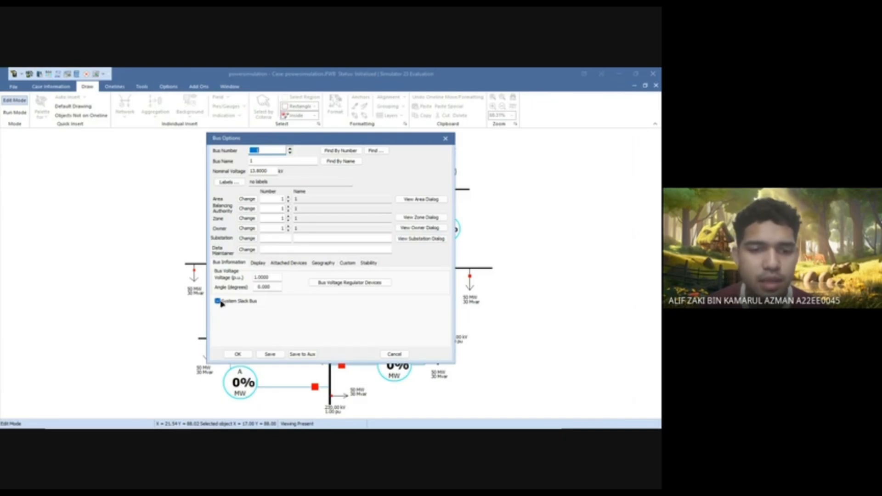
pyautogui.click(244, 355)
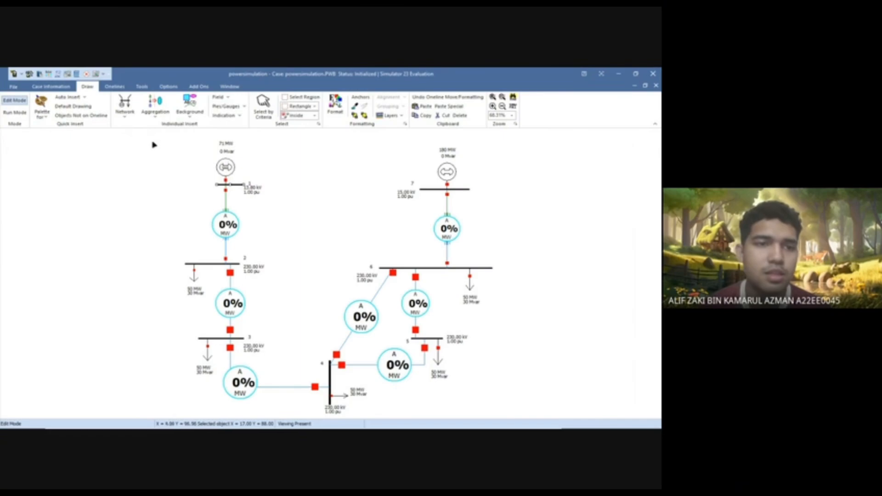
# - Review the options of the generator at bus 1, including the internal sequence impedances in its fault parameters
pyautogui.click(124, 110)
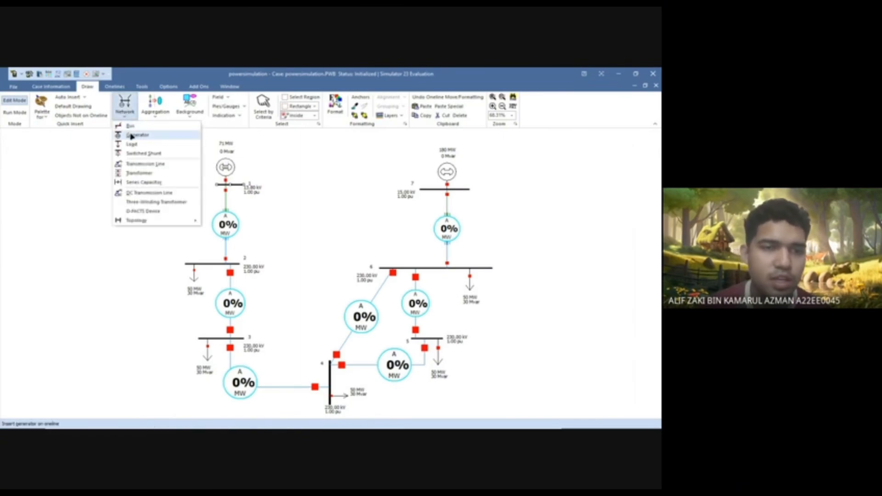
pyautogui.click(325, 182)
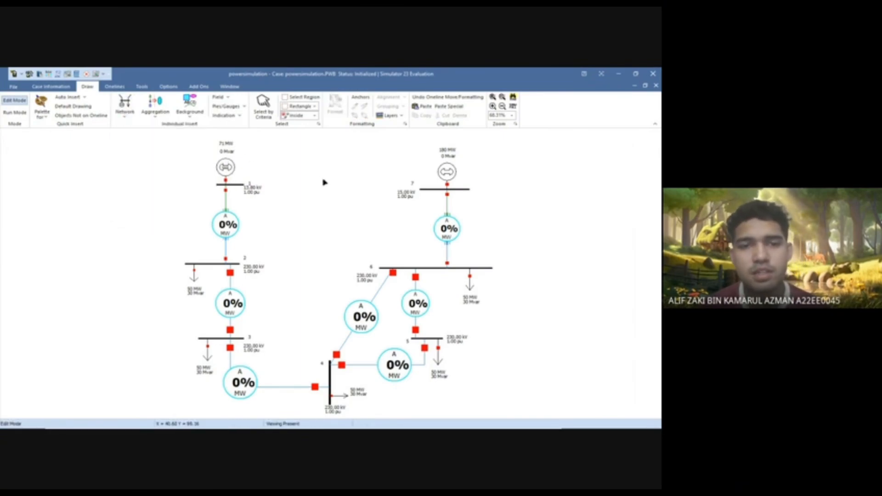
pyautogui.click(225, 167)
pyautogui.doubleClick(225, 167)
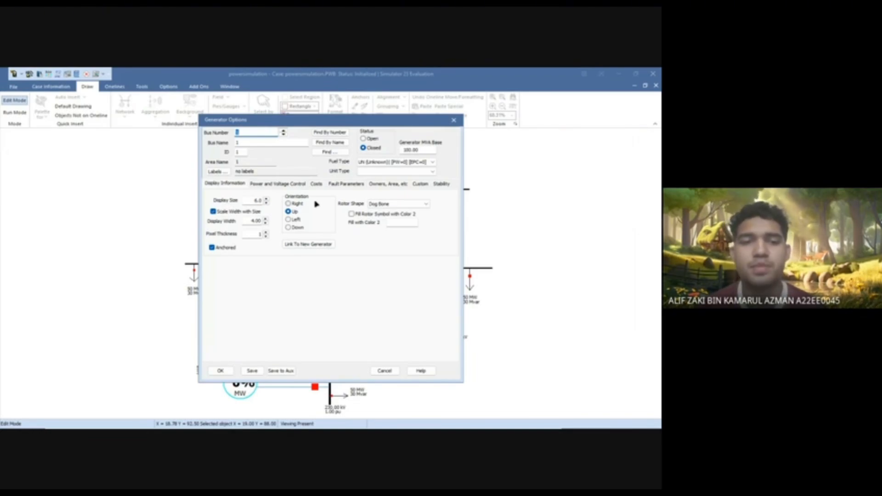
pyautogui.click(340, 184)
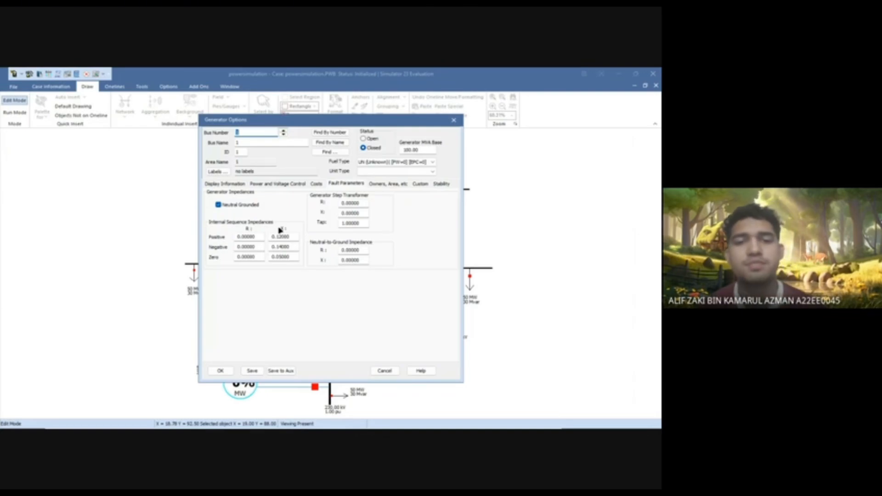
pyautogui.click(222, 371)
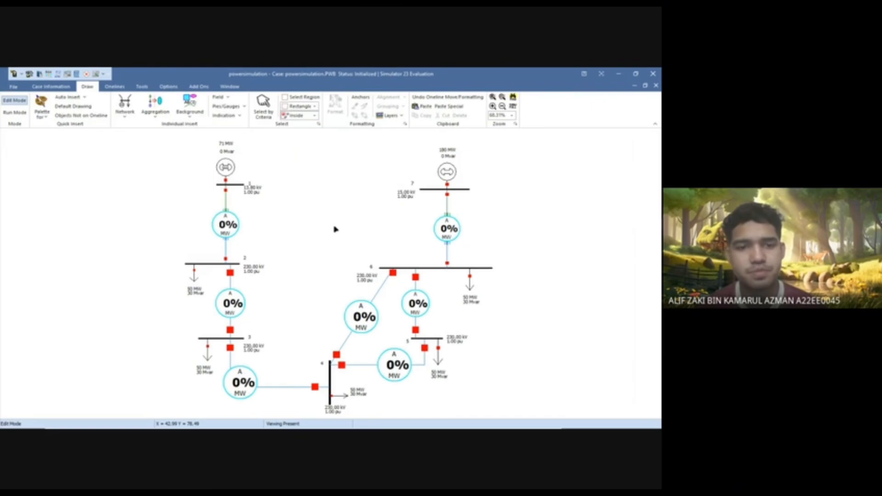
# - Review the options of the load at bus 2, including its constant-power MW and Mvar values
pyautogui.click(126, 114)
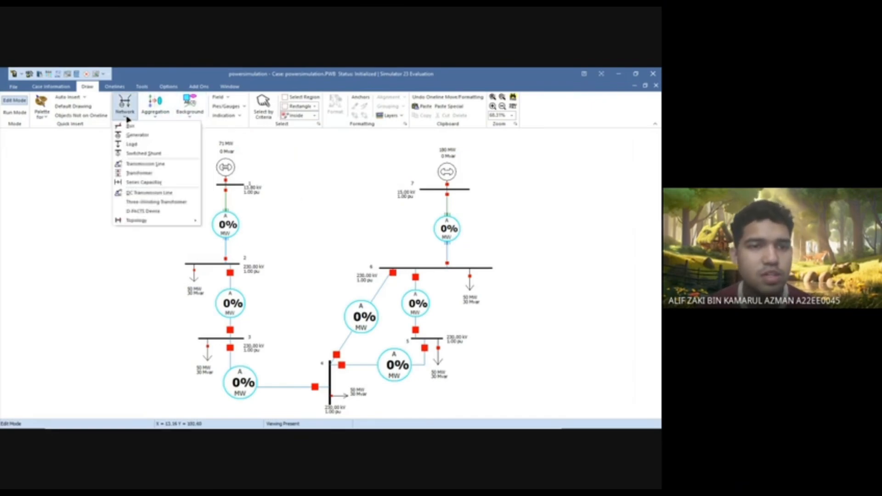
pyautogui.click(133, 145)
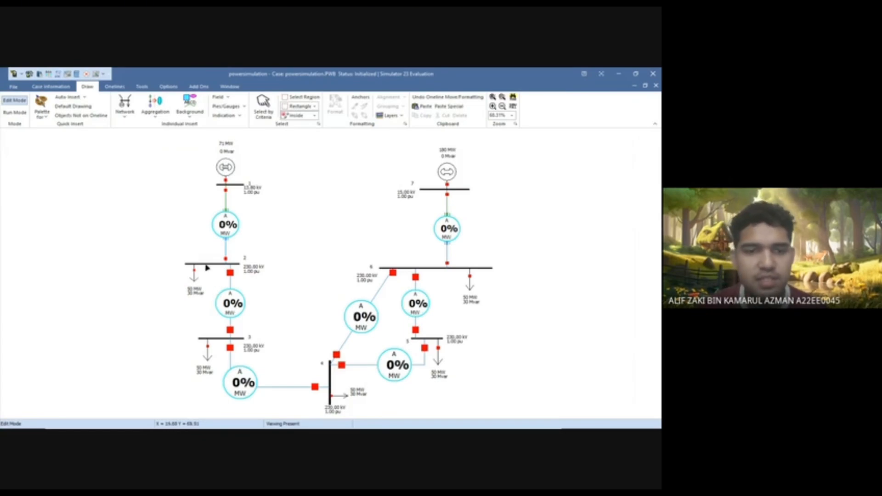
pyautogui.click(195, 276)
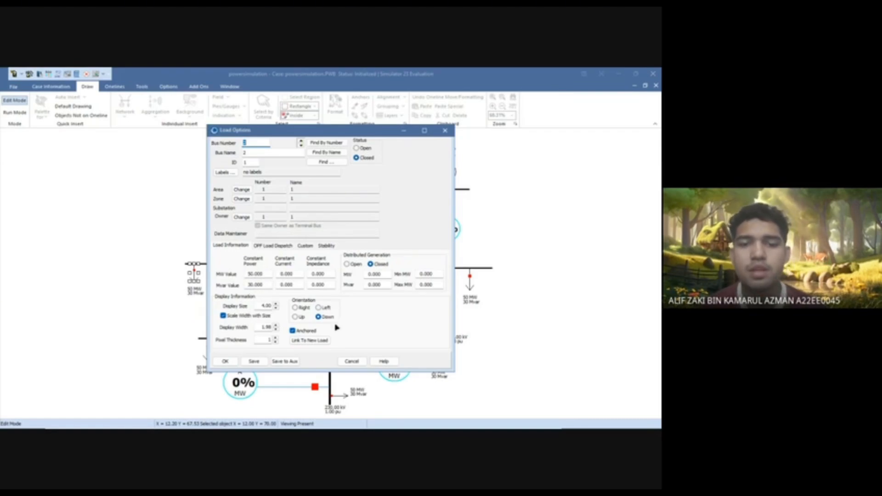
pyautogui.click(226, 362)
pyautogui.click(133, 308)
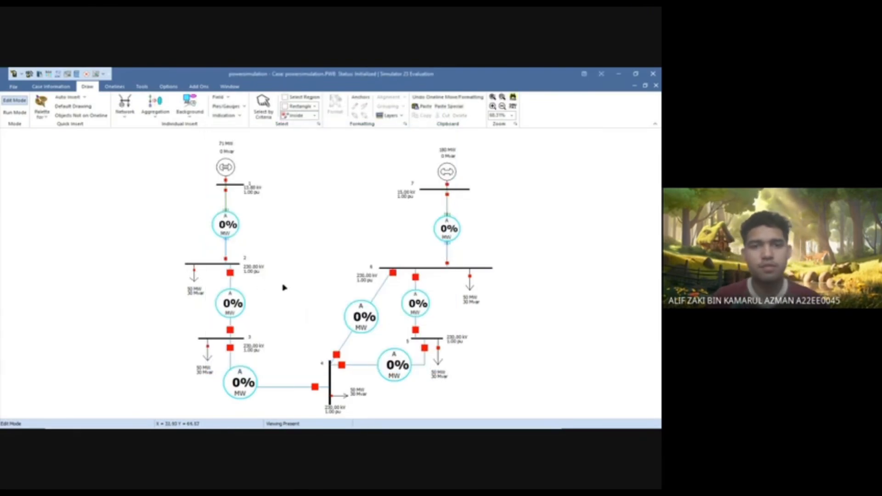
# - Review the per-unit impedance parameters and zero-sequence fault information of the transformer between buses 1 and 2
pyautogui.click(124, 102)
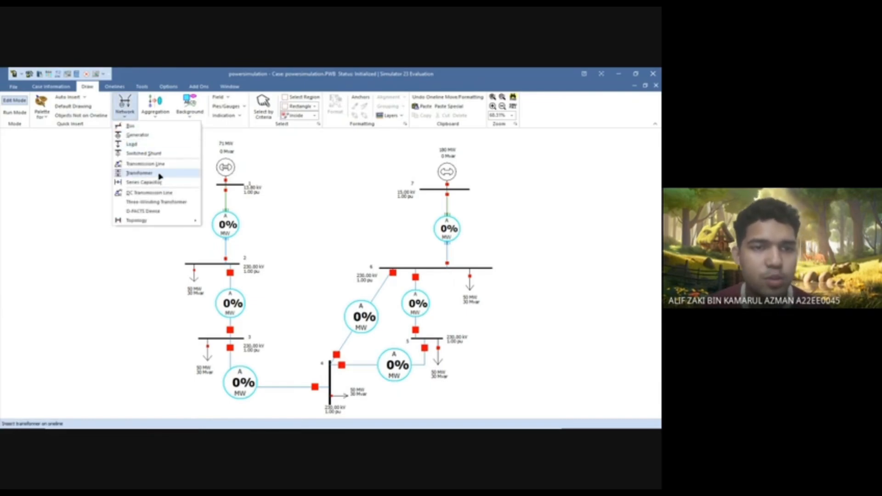
pyautogui.click(316, 236)
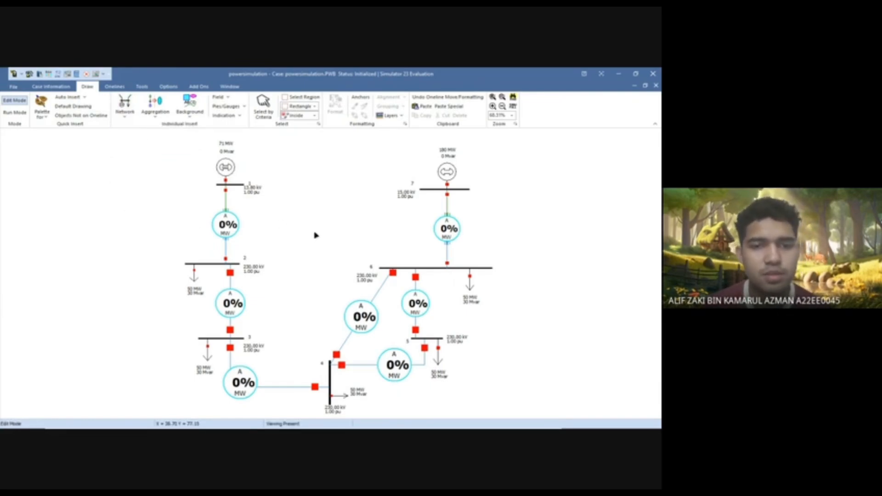
pyautogui.click(226, 205)
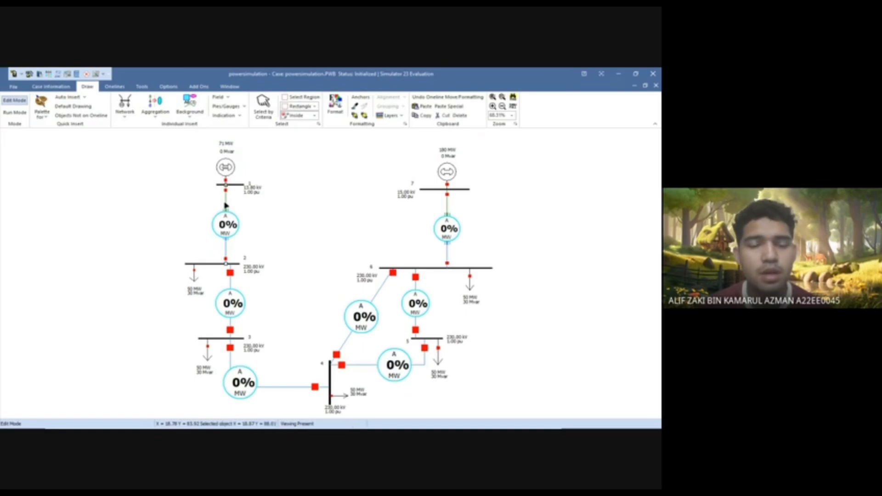
pyautogui.doubleClick(226, 205)
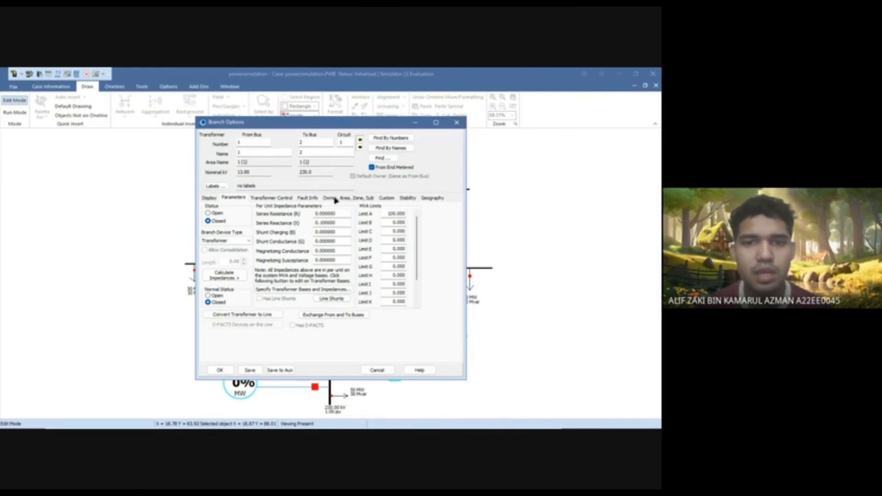
pyautogui.click(312, 199)
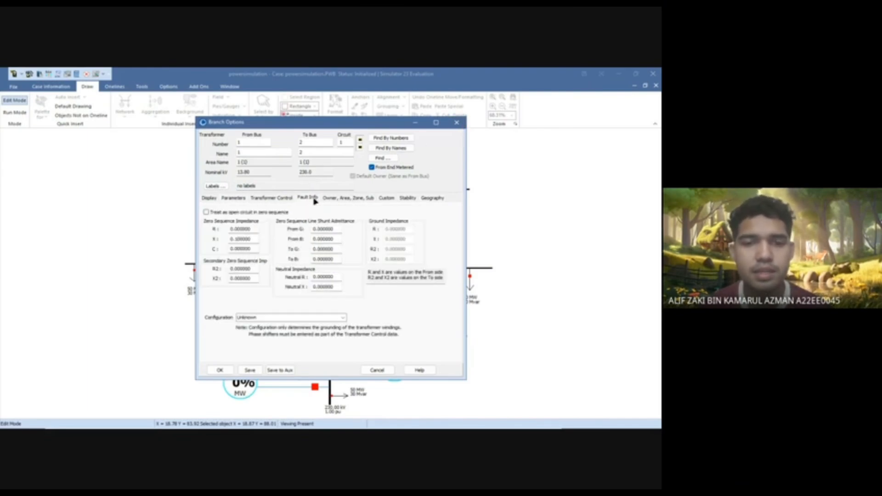
pyautogui.click(457, 122)
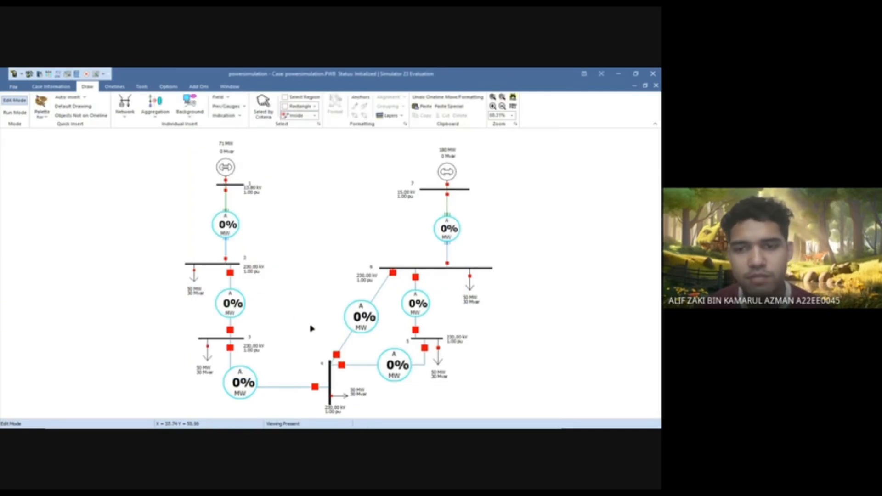
# - Set the length units to kilometers in the impedance calculator for the line between buses 2 and 3, converting the existing values
pyautogui.click(230, 285)
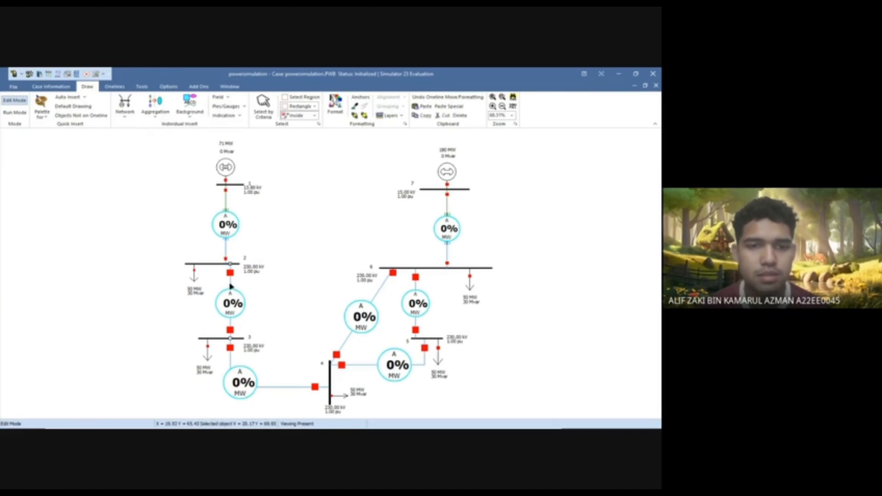
pyautogui.doubleClick(231, 285)
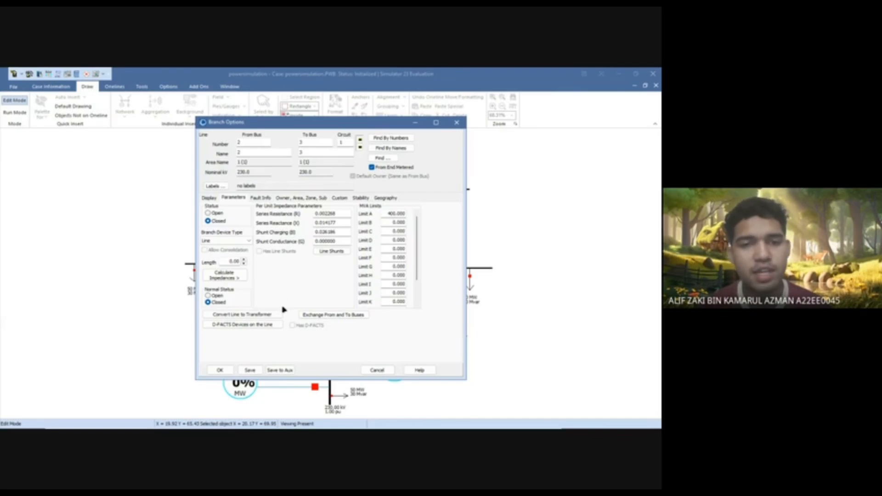
pyautogui.click(231, 277)
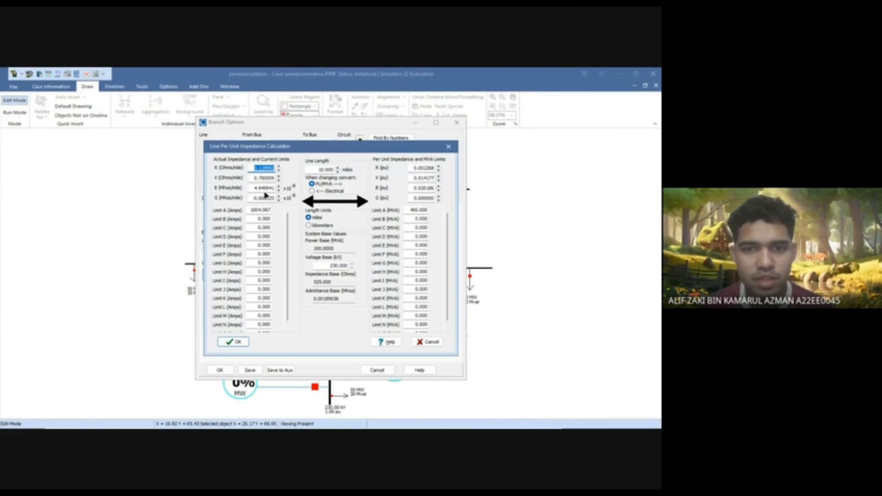
pyautogui.click(309, 226)
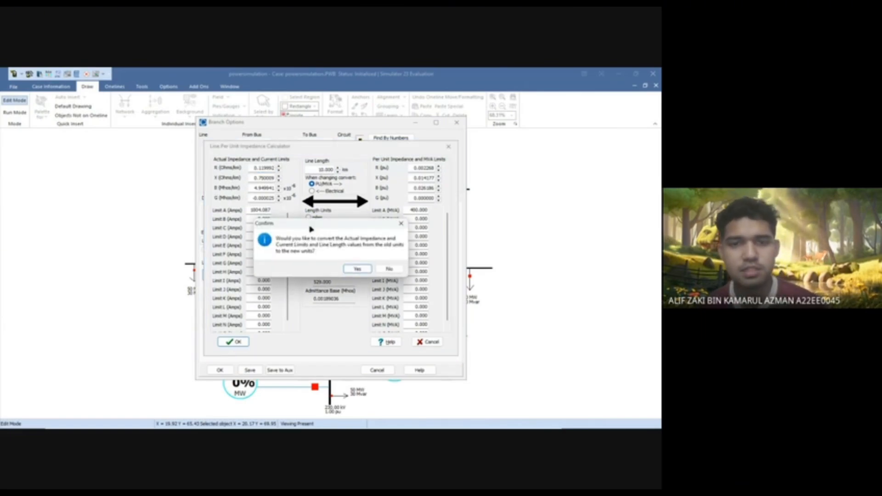
pyautogui.click(359, 269)
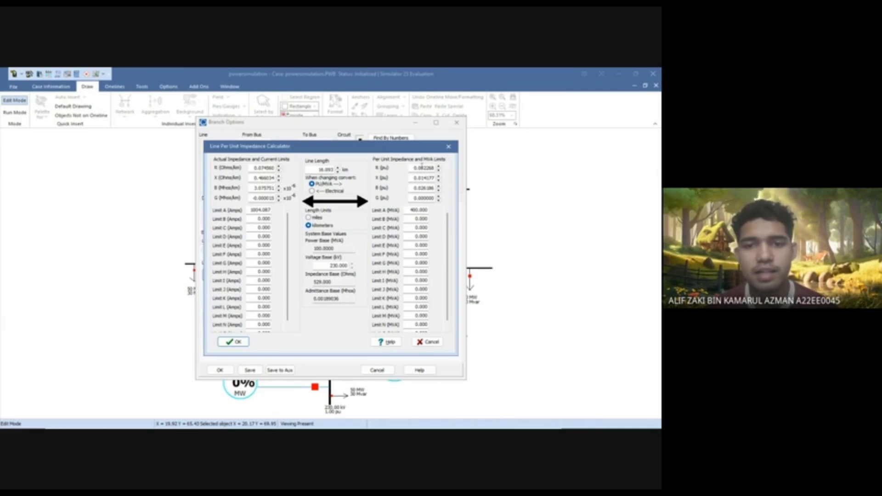
pyautogui.click(234, 342)
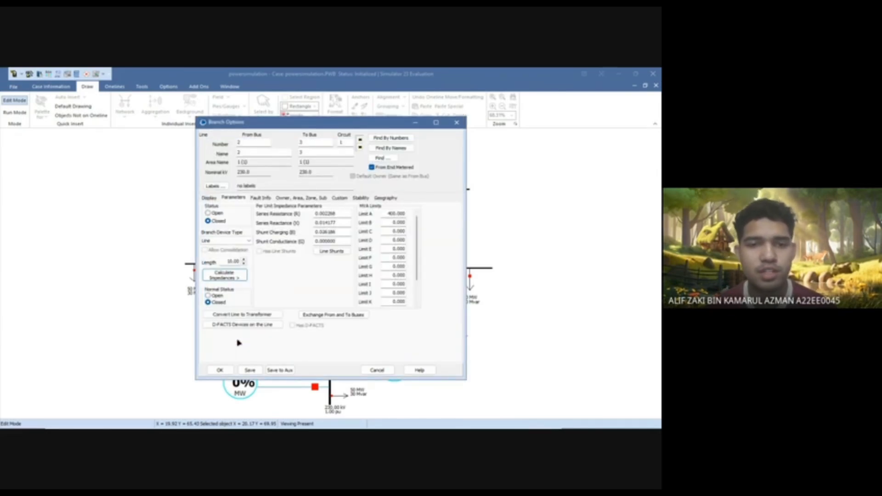
# - Check the zero-sequence impedances and per-unit parameters of the line between buses 2 and 3, and accept its branch options
pyautogui.click(268, 198)
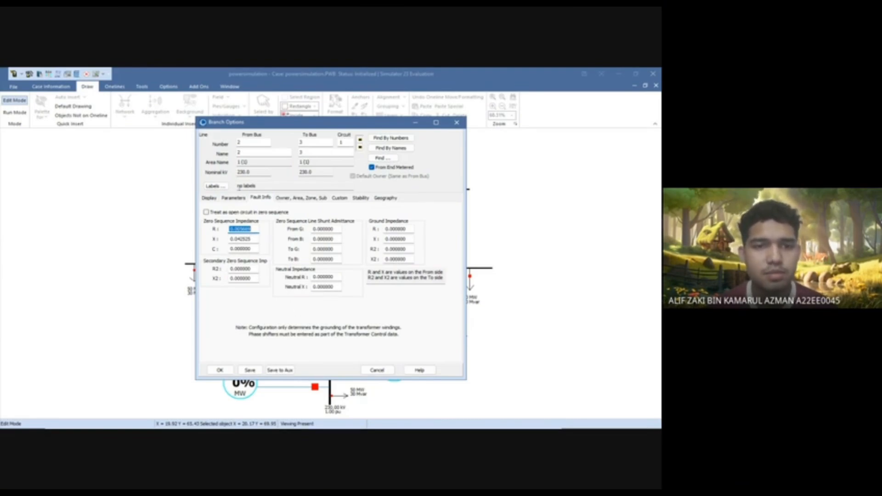
pyautogui.click(235, 198)
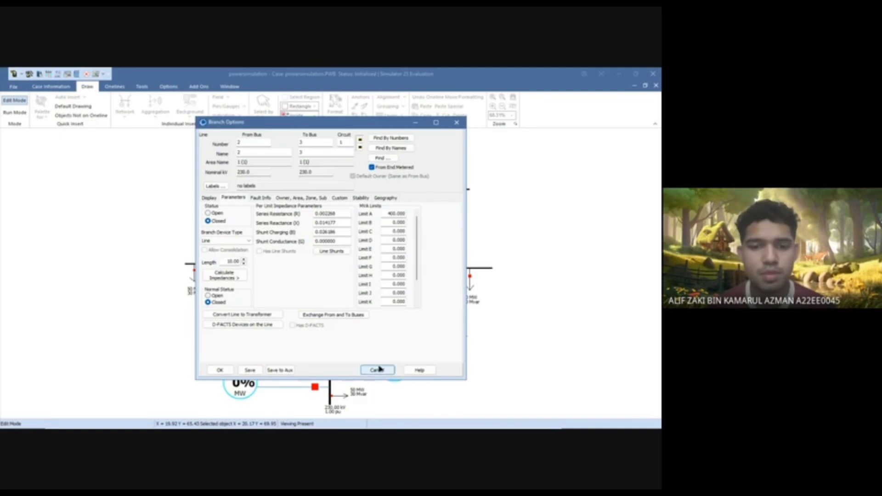
pyautogui.click(219, 371)
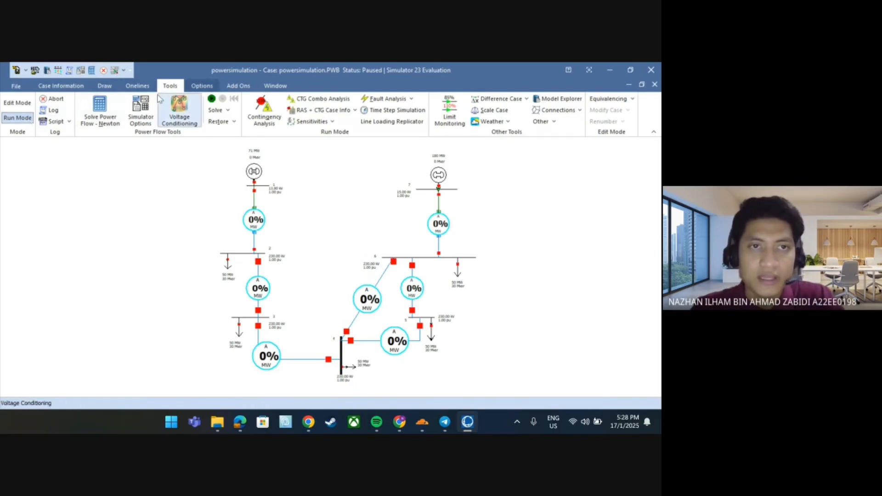
# - Start the power flow simulation of the seven-bus system and open the Model Explorer
pyautogui.click(212, 100)
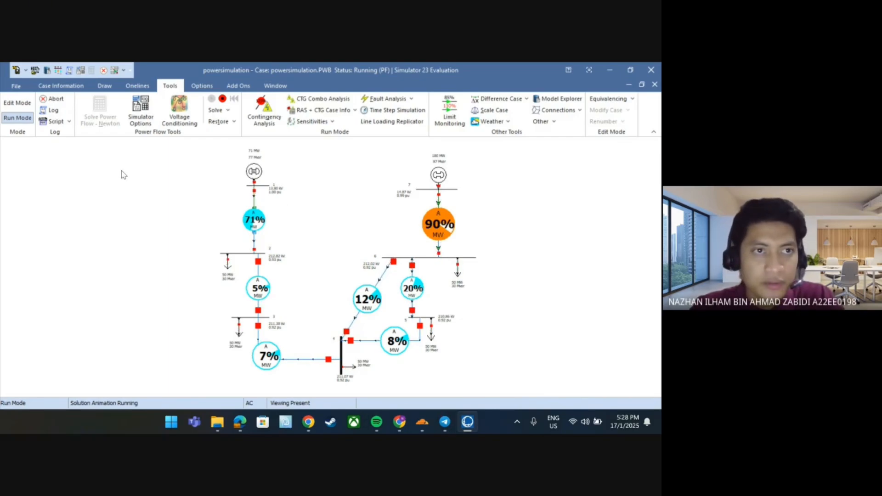
pyautogui.click(71, 91)
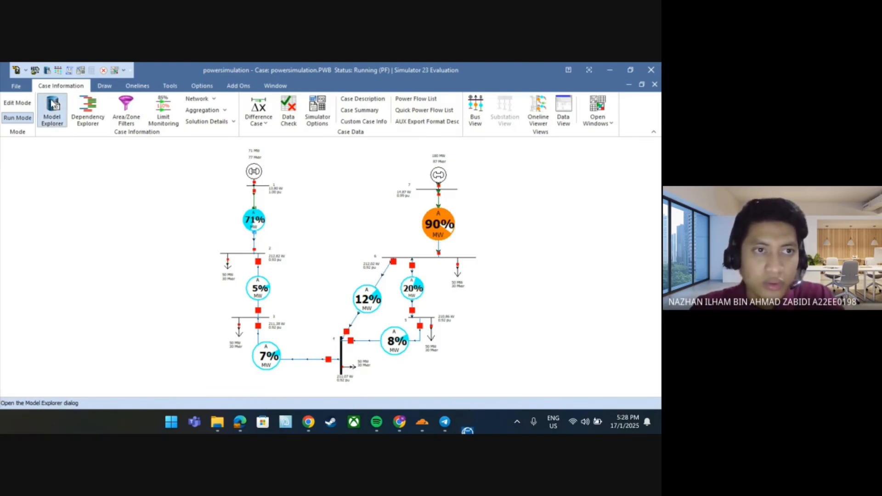
pyautogui.click(52, 105)
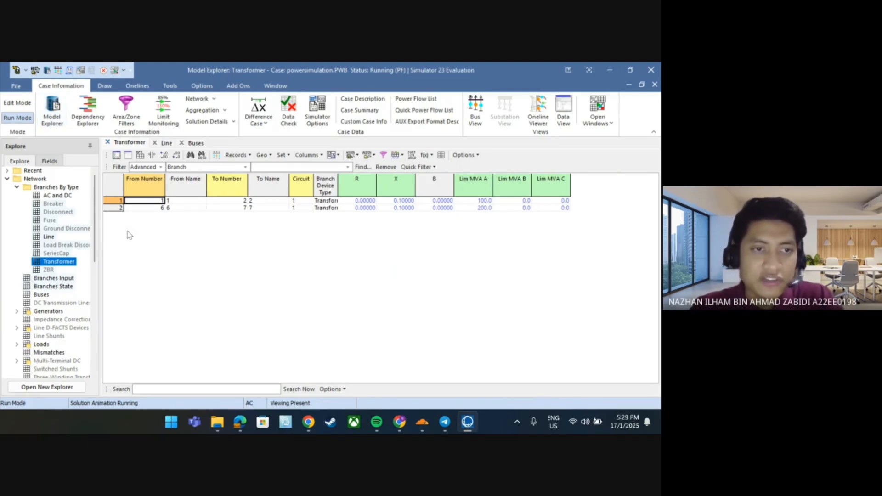
# - Examine the bus voltages and angles, the line parameters and the transformer parameters in the Model Explorer tables
pyautogui.click(46, 295)
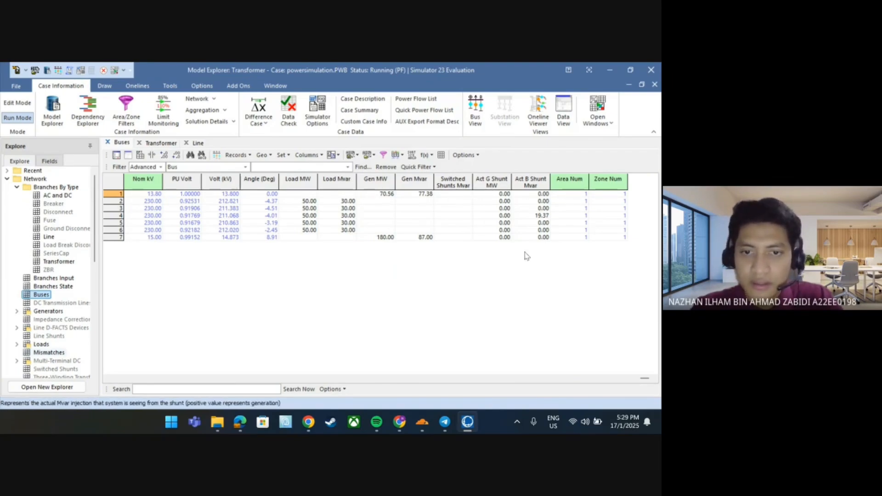
pyautogui.click(49, 236)
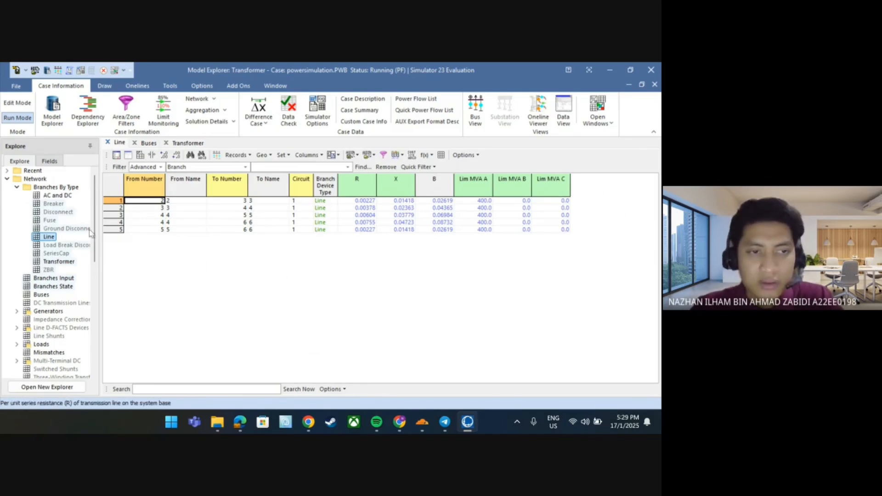
pyautogui.click(64, 262)
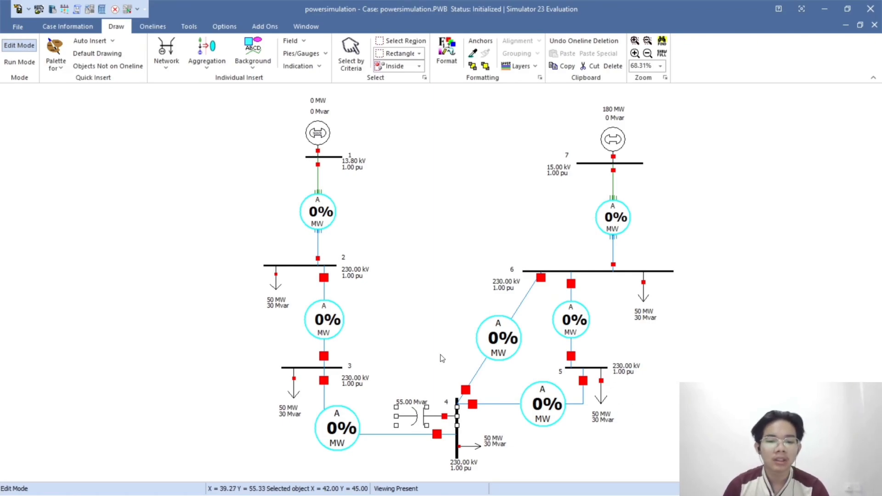
# - Locate the switched shunt among the insertable network components and check the nominal Mvar setting of the capacitor at bus 4
pyautogui.click(437, 340)
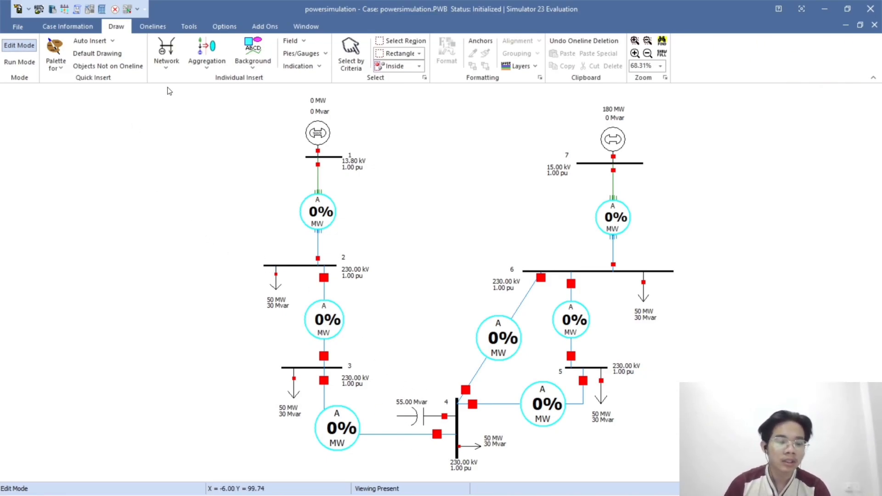
pyautogui.click(166, 64)
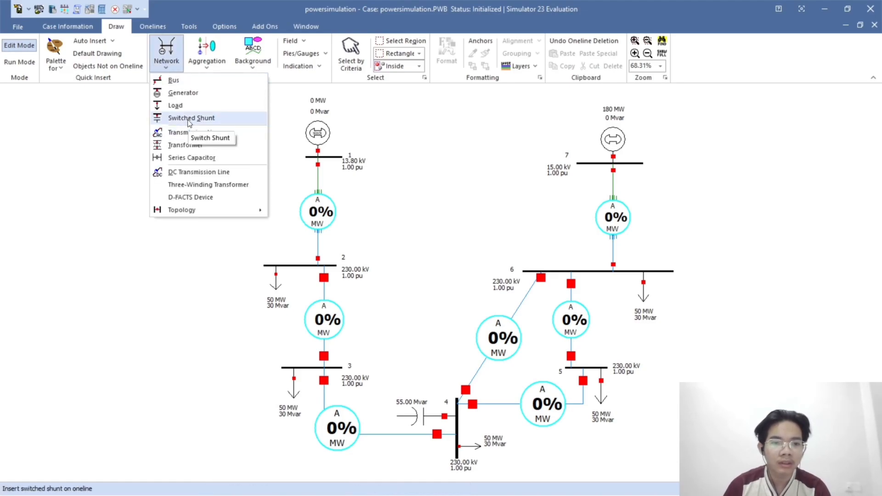
pyautogui.click(168, 65)
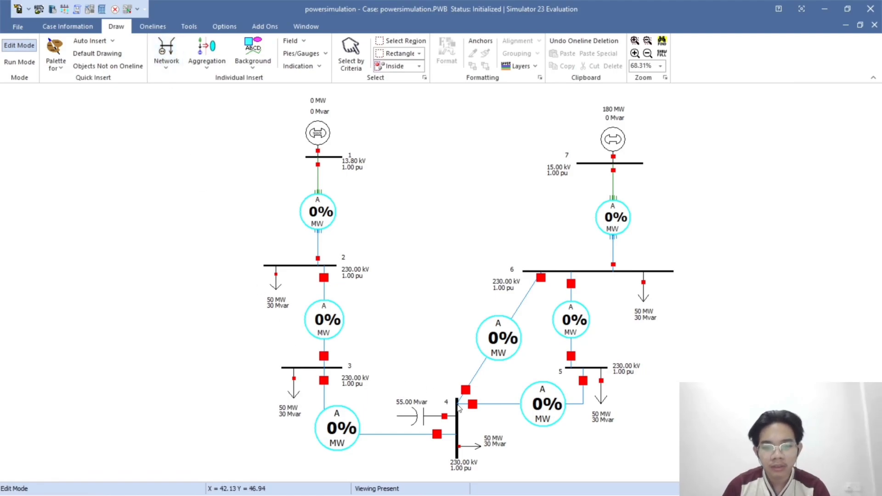
pyautogui.click(420, 418)
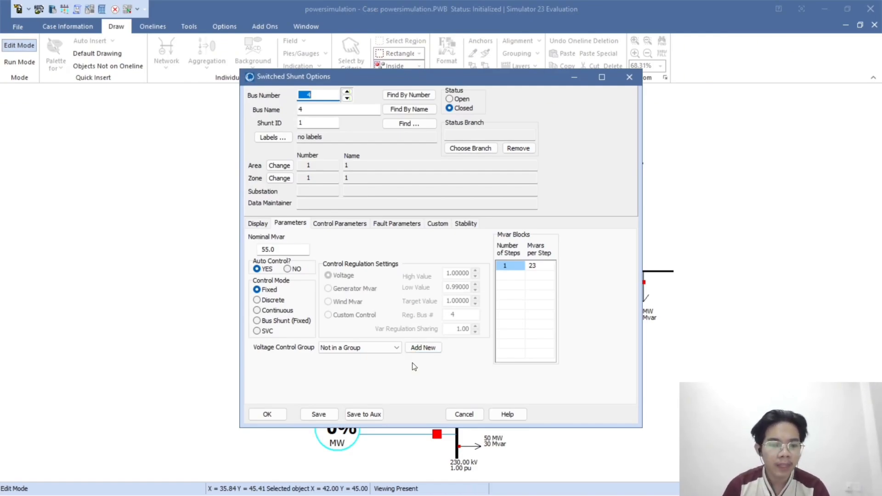
pyautogui.click(290, 252)
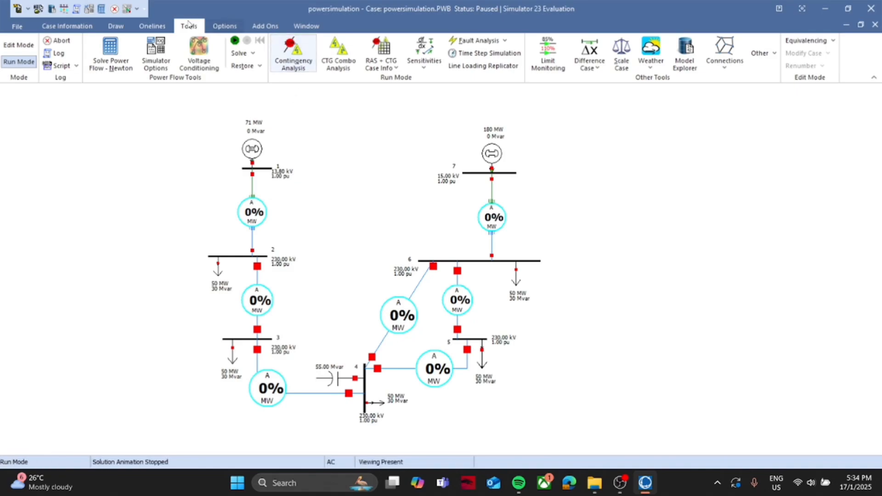
# - Run the power flow simulation with the switched shunt connected at bus 4 and open the Model Explorer
pyautogui.click(234, 40)
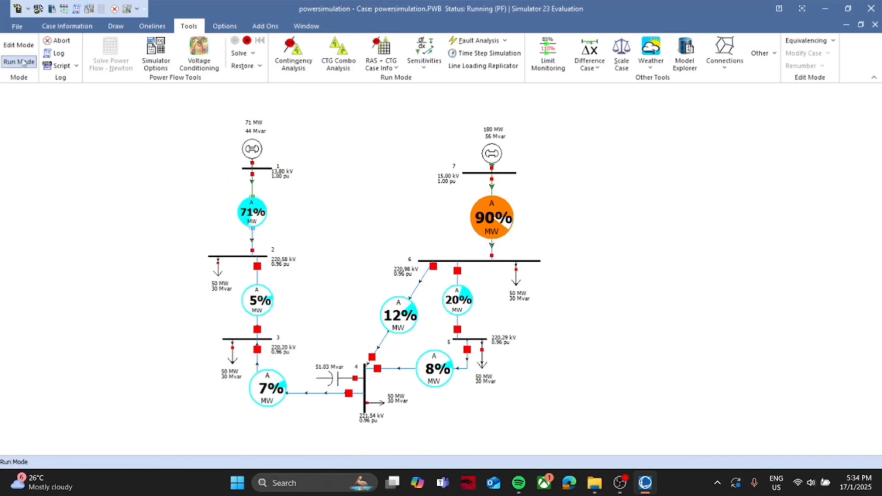
pyautogui.click(67, 26)
pyautogui.click(59, 50)
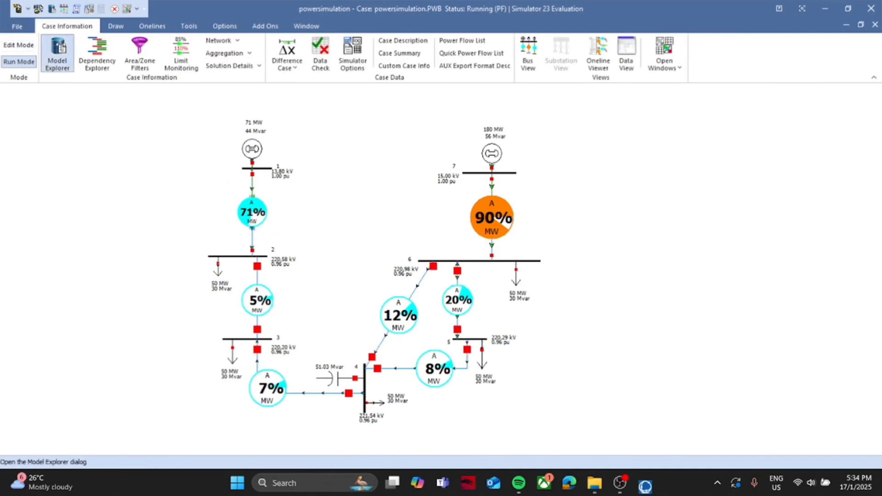